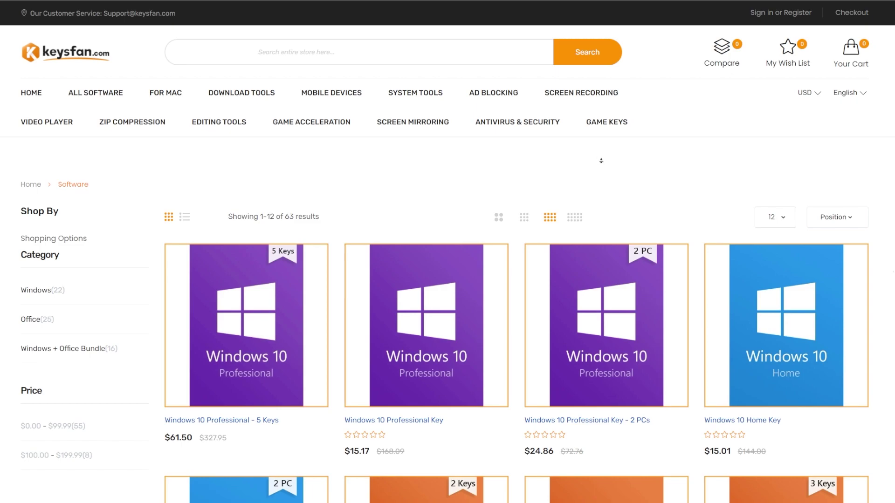
Open the $15.17 Windows 10 Professional Key product page from the keysfan.com listing.
{"action": "scroll", "coordinate": [601, 161], "scroll_direction": "down", "scroll_amount": 1}
{"action": "scroll", "coordinate": [601, 164], "scroll_direction": "down", "scroll_amount": 2}
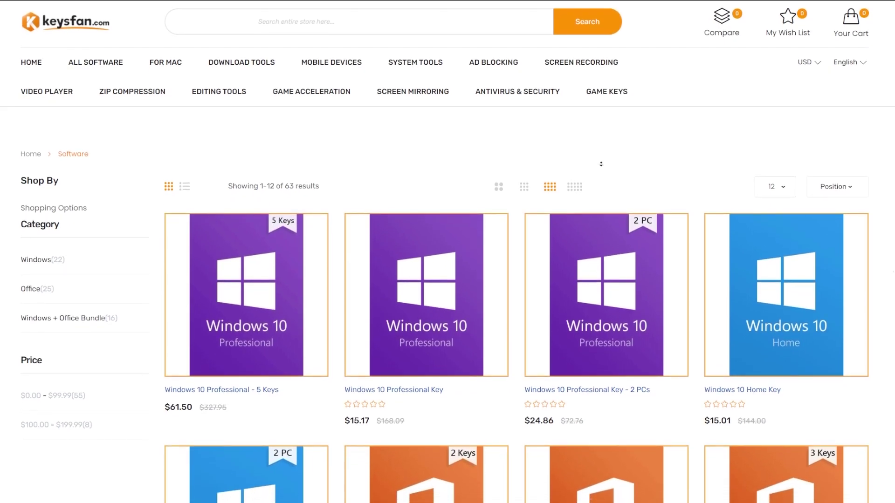
{"action": "scroll", "coordinate": [601, 164], "scroll_direction": "down", "scroll_amount": 2}
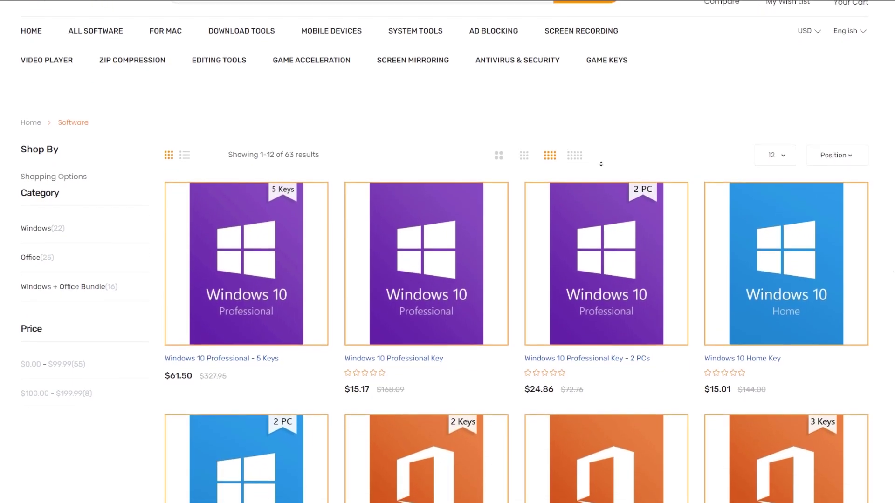
{"action": "scroll", "coordinate": [601, 164], "scroll_direction": "down", "scroll_amount": 3}
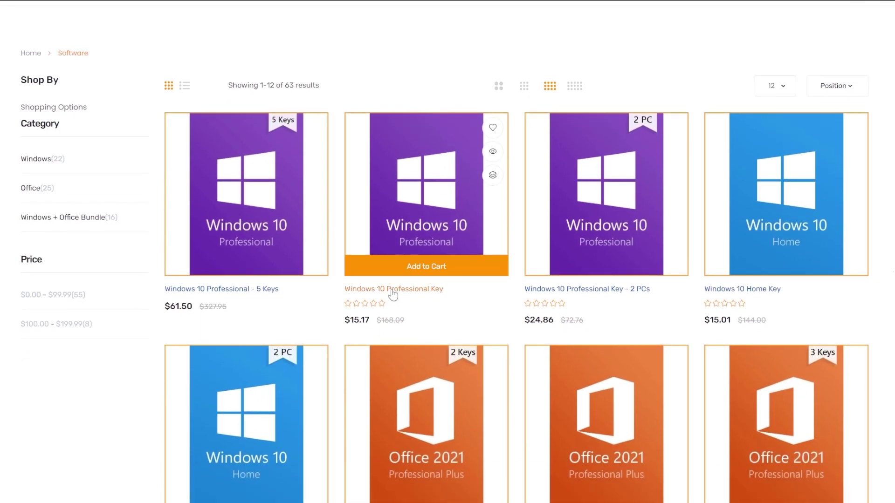
{"action": "left_click", "coordinate": [392, 292]}
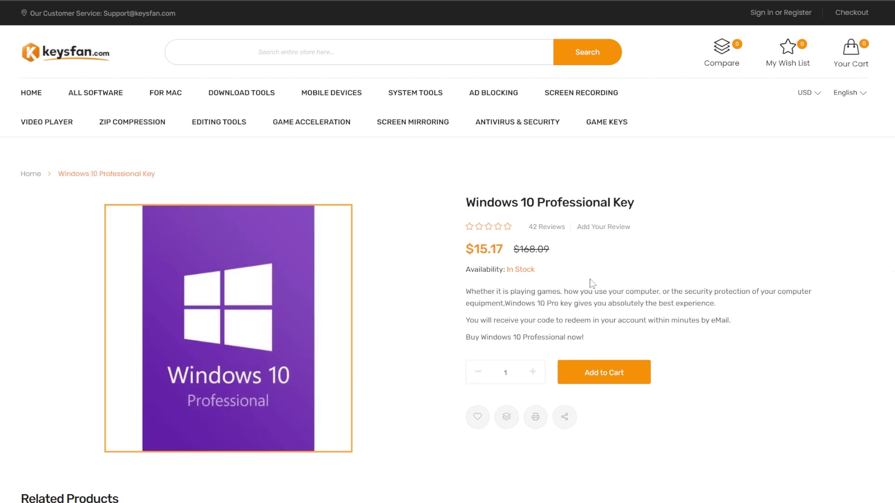
{"action": "left_click_drag", "start_coordinate": [466, 249], "coordinate": [500, 249]}
{"action": "left_click", "coordinate": [565, 262]}
Add the Windows 10 Professional Key to the cart and apply discount code TB50.
{"action": "left_click", "coordinate": [609, 373]}
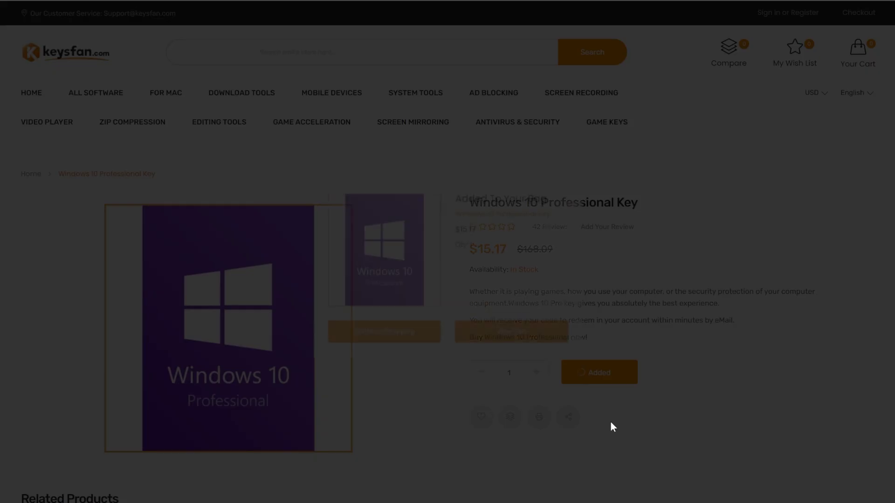
{"action": "left_click", "coordinate": [497, 346]}
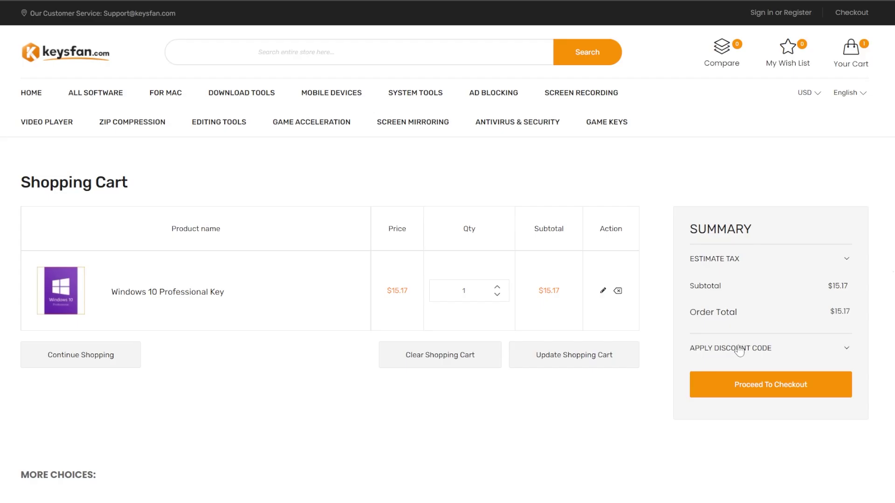
{"action": "left_click", "coordinate": [740, 353]}
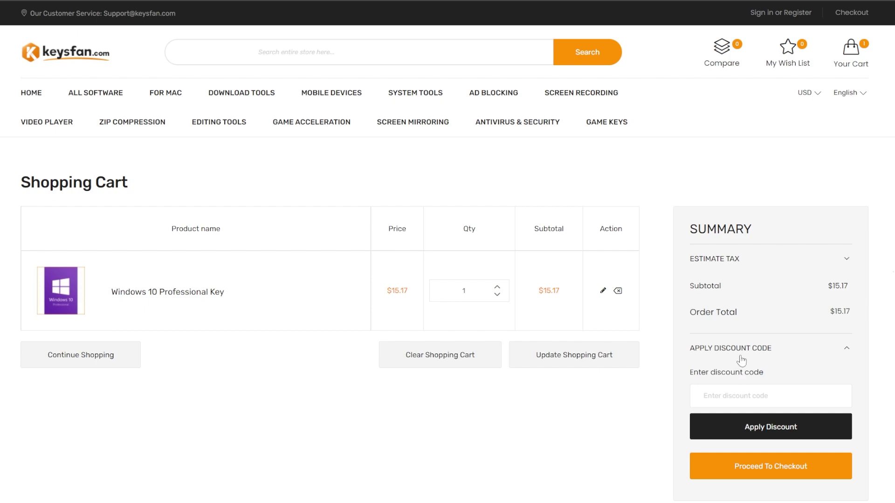
{"action": "left_click", "coordinate": [733, 395]}
{"action": "type", "text": "TB50"}
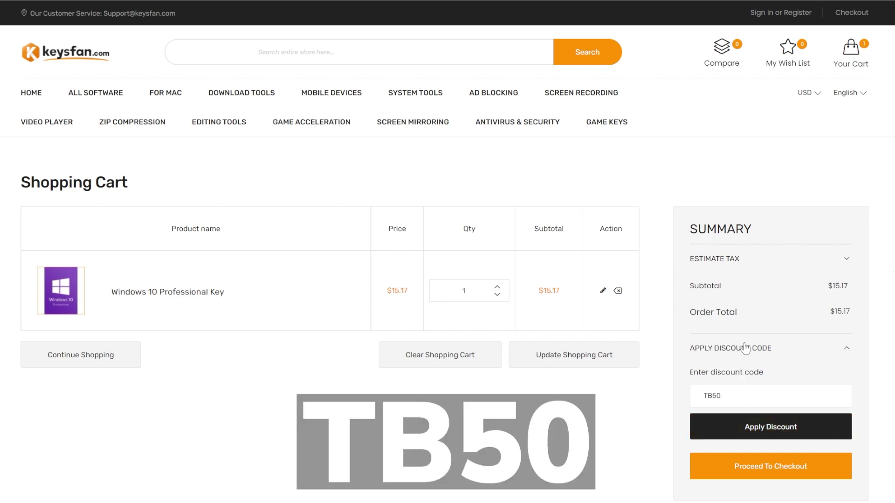
{"action": "key", "text": "Return"}
Check the discounted $7.58 order total and proceed to checkout.
{"action": "scroll", "coordinate": [826, 337], "scroll_direction": "down", "scroll_amount": 1}
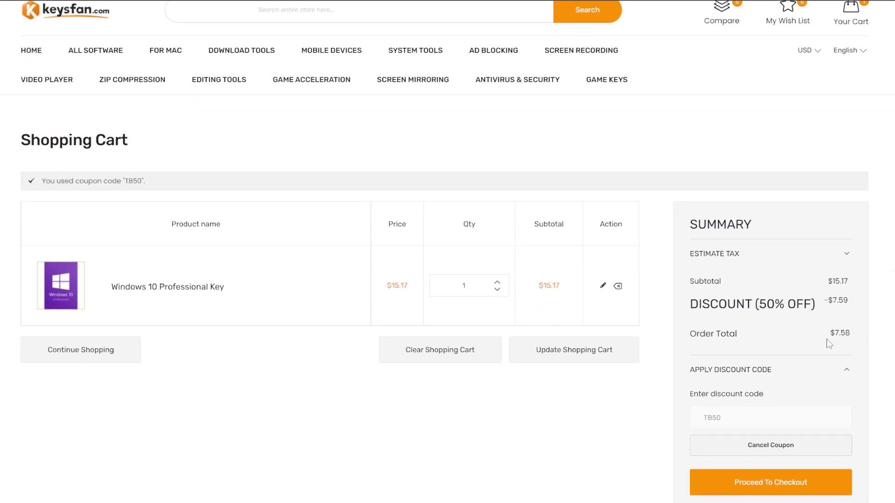
{"action": "left_click_drag", "start_coordinate": [826, 337], "coordinate": [854, 339]}
{"action": "left_click", "coordinate": [830, 335]}
{"action": "scroll", "coordinate": [807, 339], "scroll_direction": "down", "scroll_amount": 1}
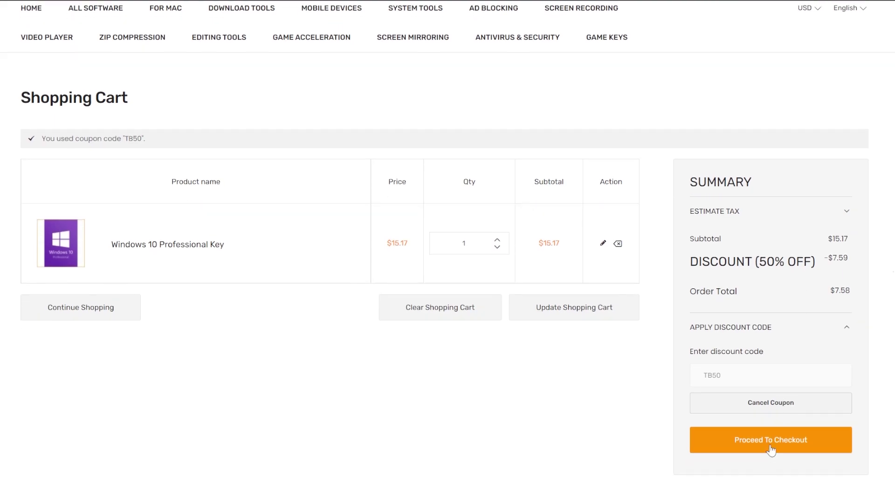
{"action": "left_click", "coordinate": [771, 449]}
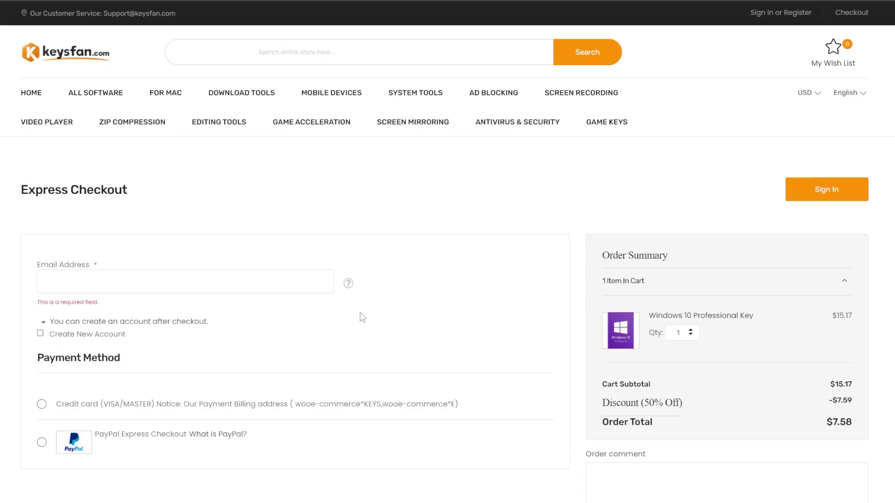
{"action": "scroll", "coordinate": [204, 324], "scroll_direction": "down", "scroll_amount": 2}
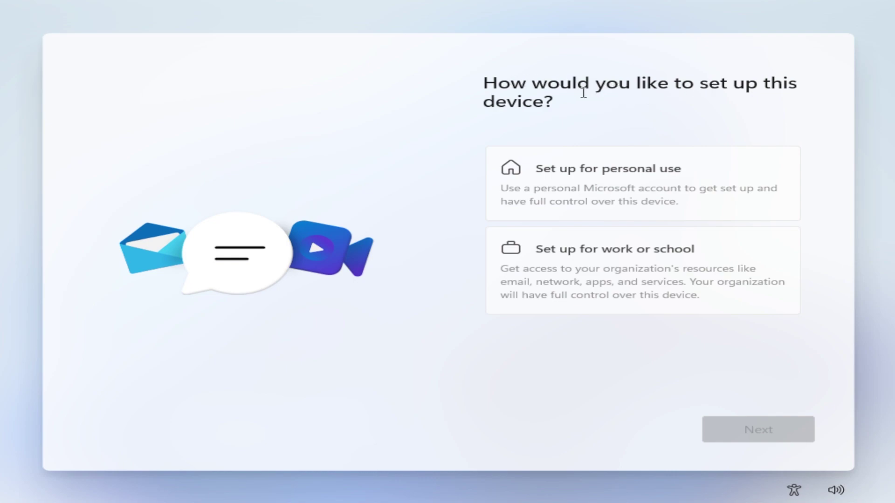
Choose personal use, view the Microsoft account sign-in options, then go back.
{"action": "left_click", "coordinate": [594, 157]}
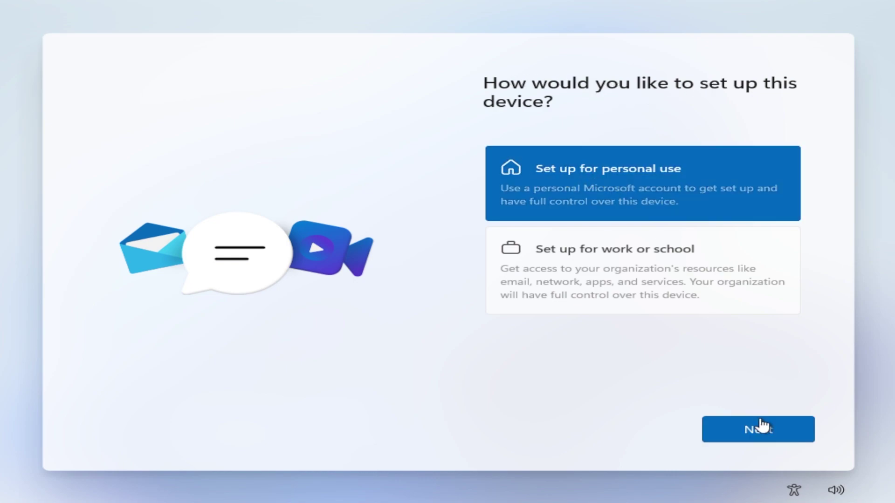
{"action": "left_click", "coordinate": [747, 434]}
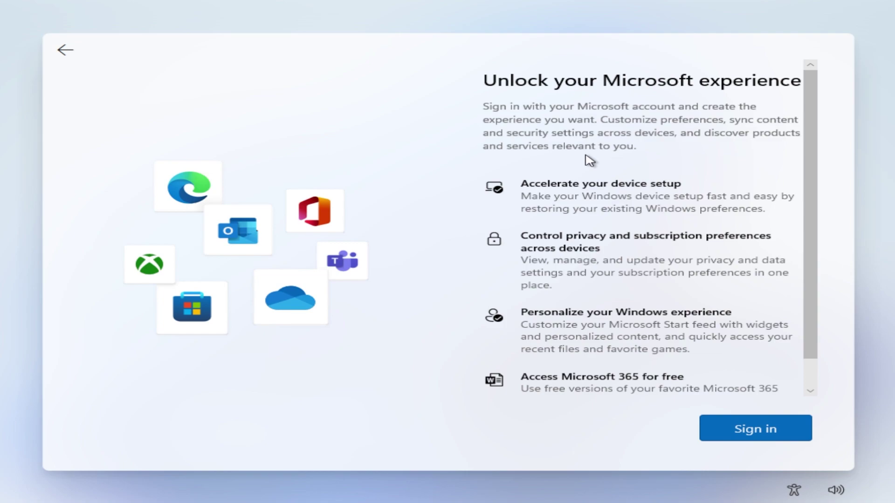
{"action": "left_click", "coordinate": [747, 434]}
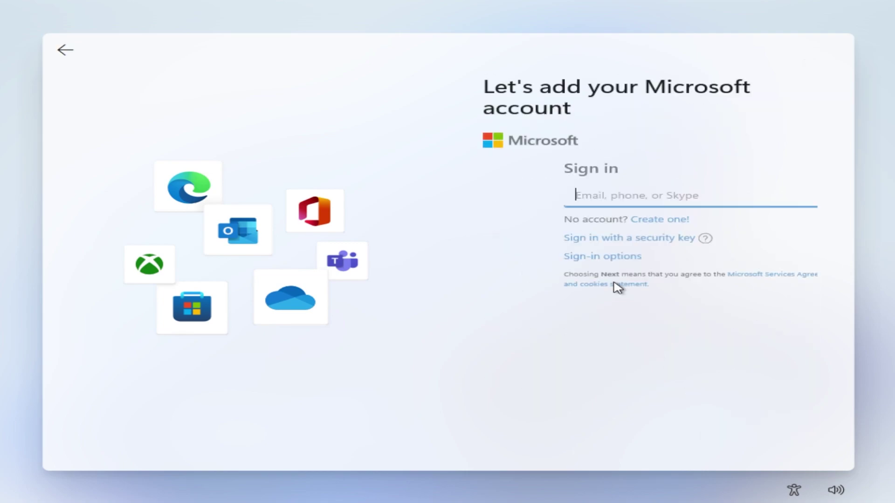
{"action": "left_click", "coordinate": [533, 261]}
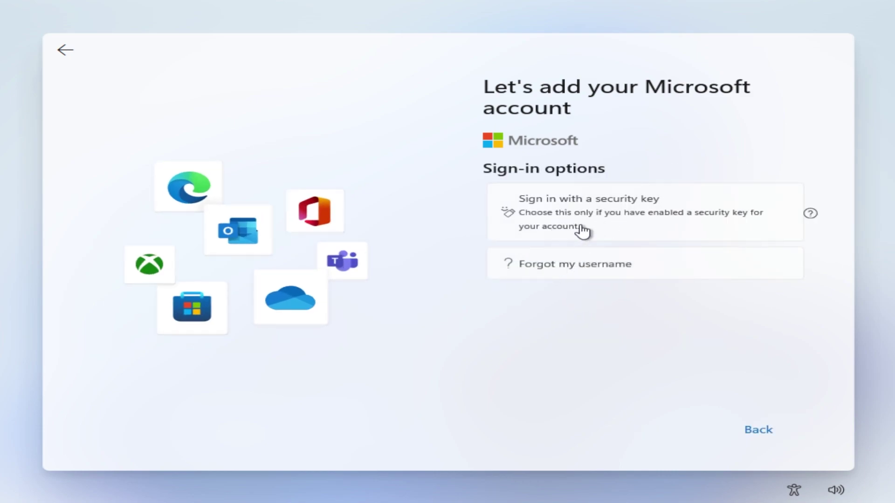
{"action": "left_click", "coordinate": [65, 50]}
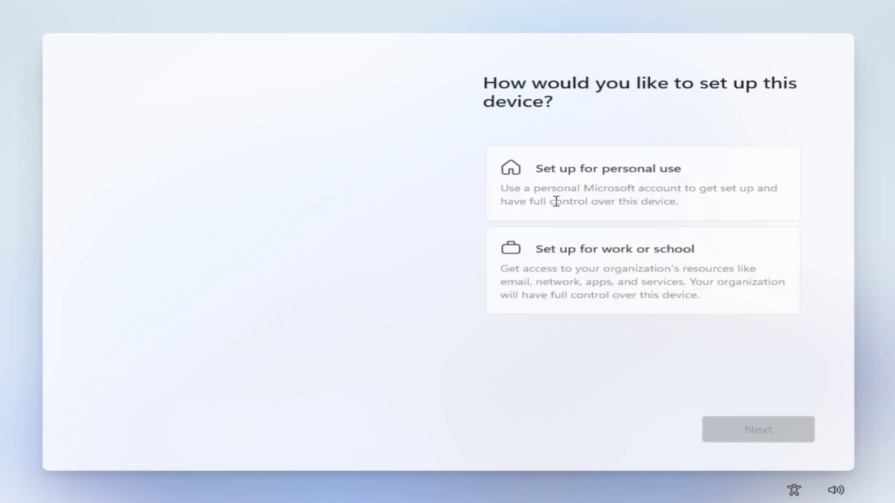
Choose personal use again and enter a dummy e-mail address in the Microsoft sign-in form.
{"action": "left_click", "coordinate": [554, 200]}
{"action": "left_click", "coordinate": [749, 437]}
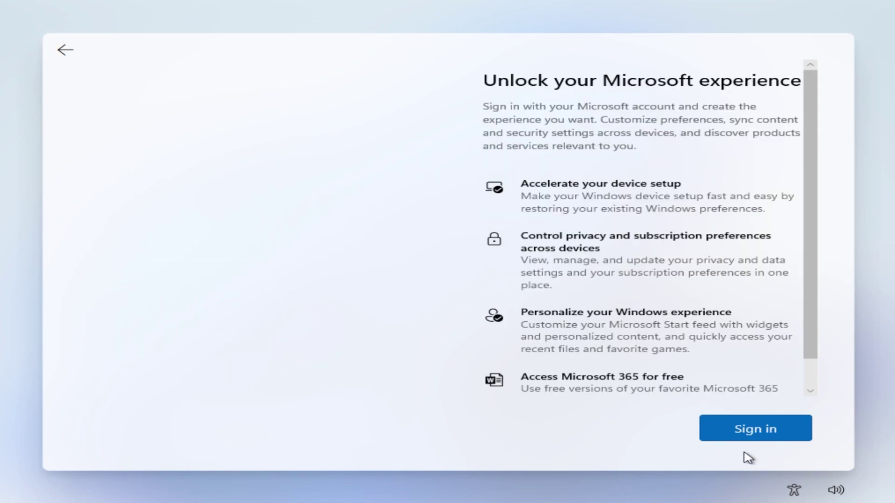
{"action": "left_click", "coordinate": [760, 438]}
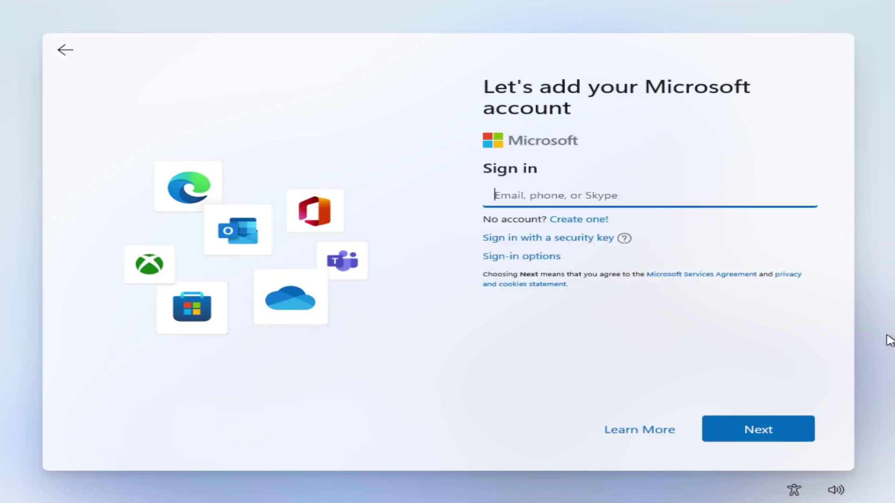
{"action": "type", "text": "no"}
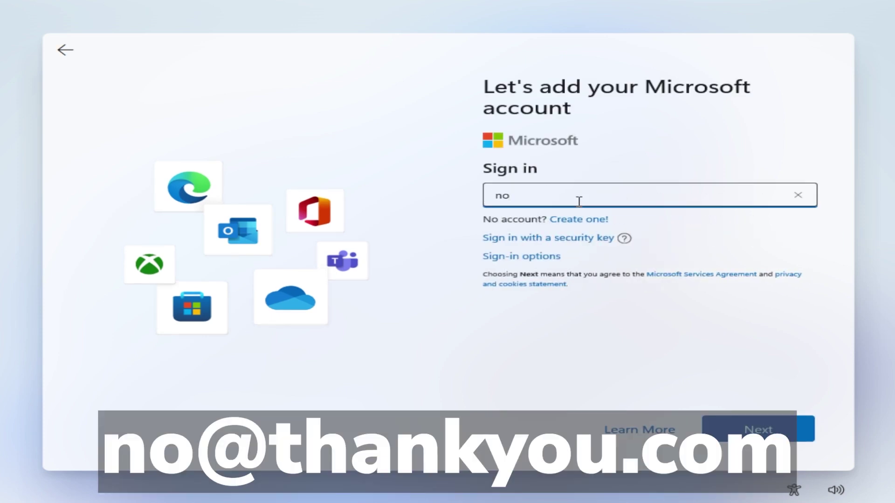
{"action": "type", "text": "@thankyou.com"}
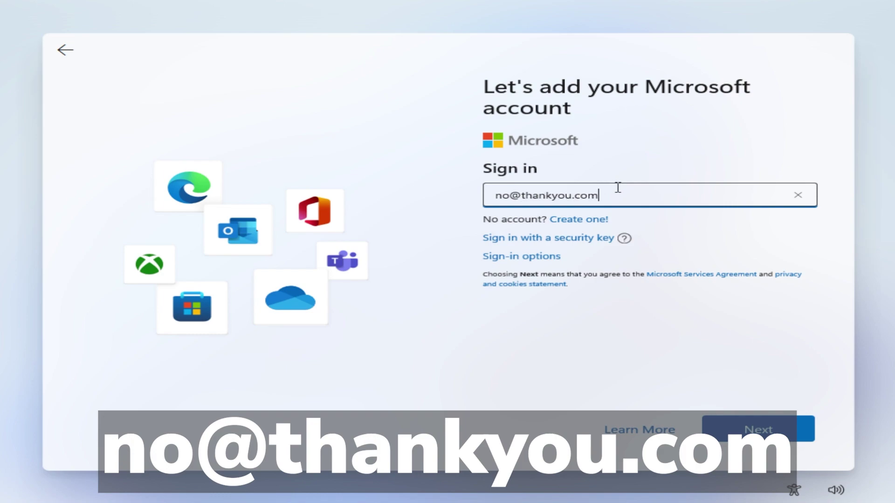
{"action": "key", "text": "ctrl+a"}
{"action": "key", "text": "End"}
Submit the dummy account with a placeholder password, reaching the account-locked message.
{"action": "left_click", "coordinate": [747, 424]}
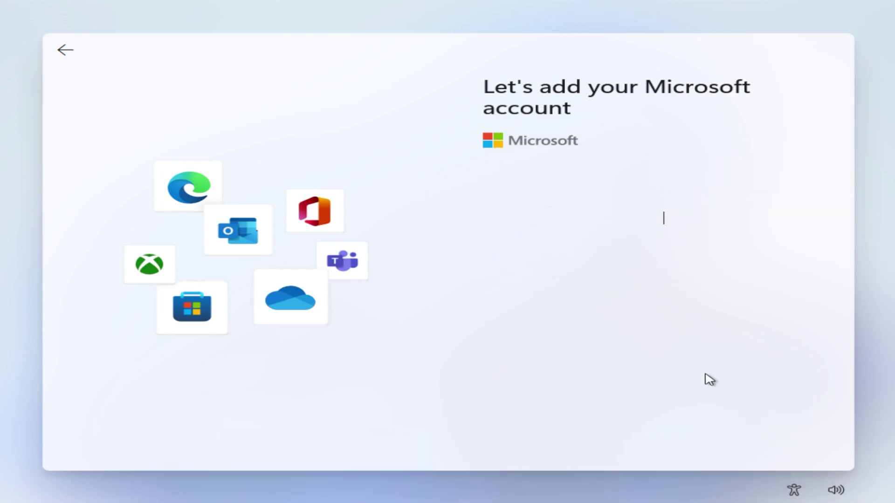
{"action": "type", "text": "•••••••••"}
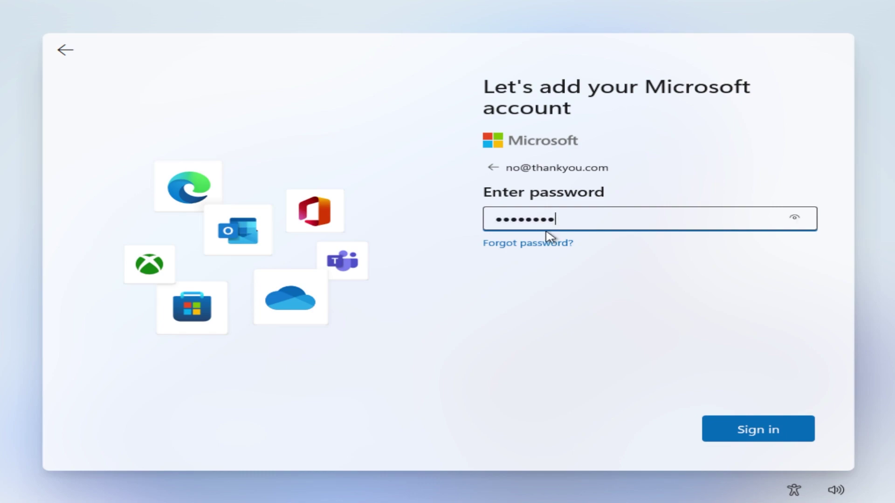
{"action": "left_click", "coordinate": [759, 430]}
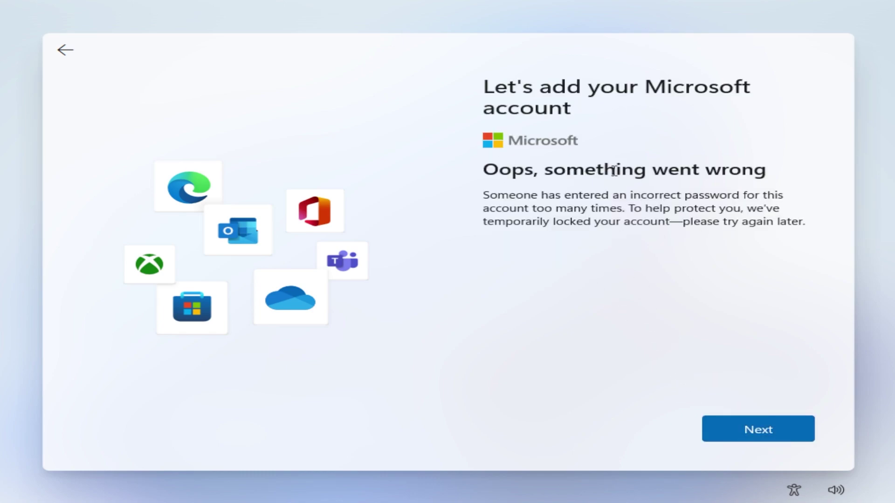
{"action": "left_click_drag", "start_coordinate": [613, 171], "coordinate": [742, 172]}
{"action": "left_click", "coordinate": [569, 197]}
{"action": "left_click_drag", "start_coordinate": [510, 208], "coordinate": [524, 208]}
{"action": "double_click", "coordinate": [571, 208]}
{"action": "left_click", "coordinate": [591, 214]}
{"action": "left_click_drag", "start_coordinate": [516, 222], "coordinate": [564, 221]}
{"action": "left_click", "coordinate": [621, 225]}
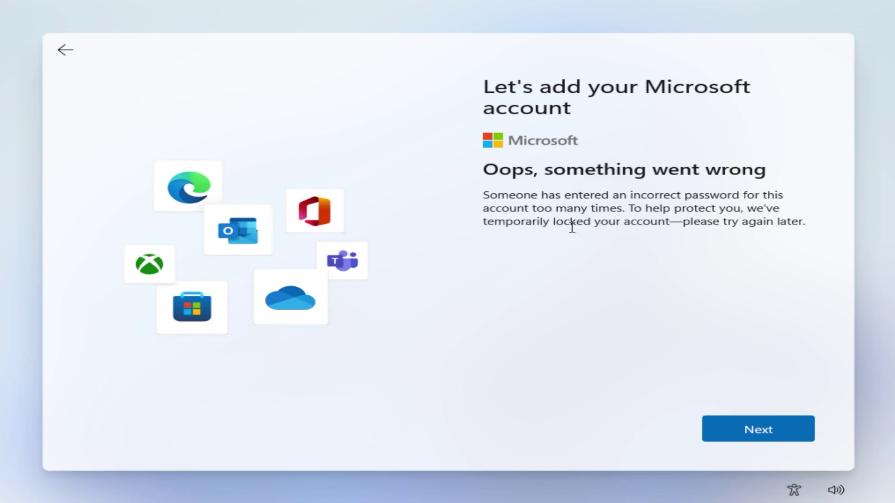
Create a local account with a user name and blank password, and turn off Find my device.
{"action": "left_click", "coordinate": [753, 429]}
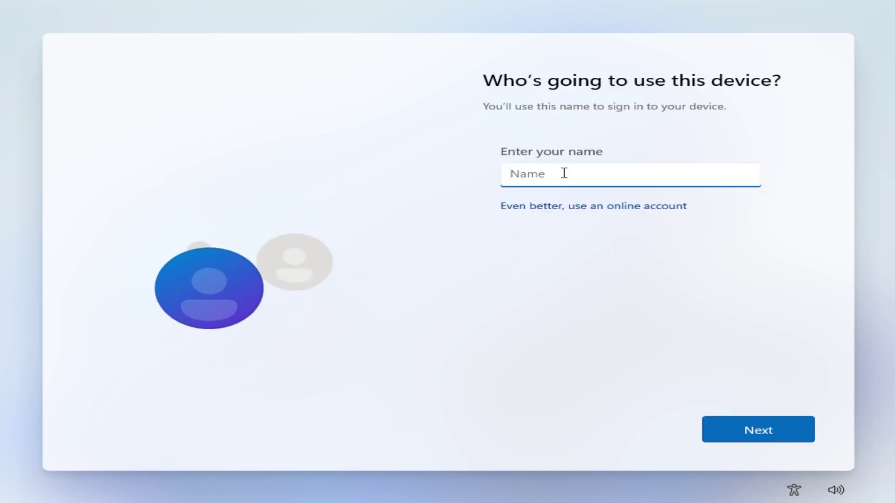
{"action": "type", "text": "Emi"}
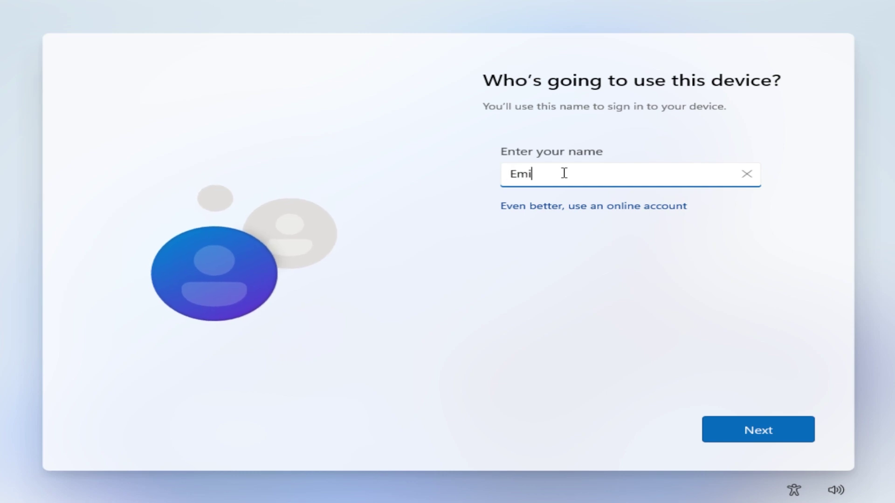
{"action": "left_click", "coordinate": [754, 425]}
{"action": "left_click", "coordinate": [555, 219]}
{"action": "left_click", "coordinate": [756, 422]}
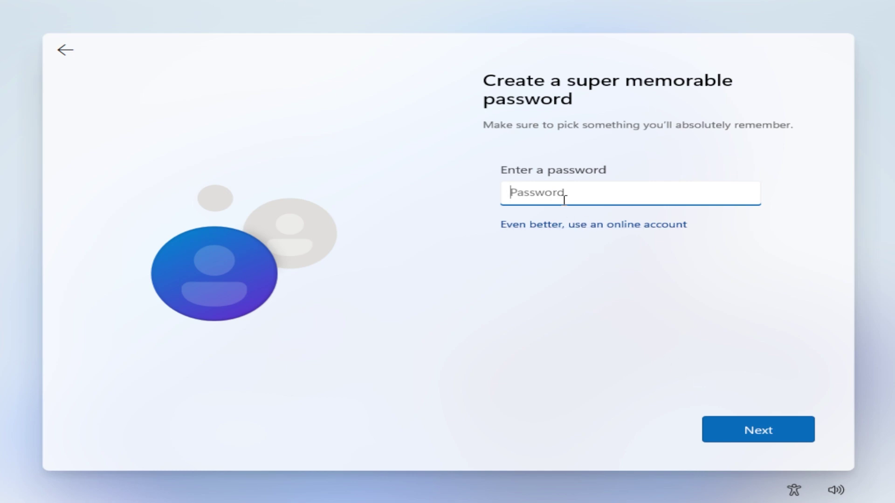
{"action": "left_click", "coordinate": [740, 428]}
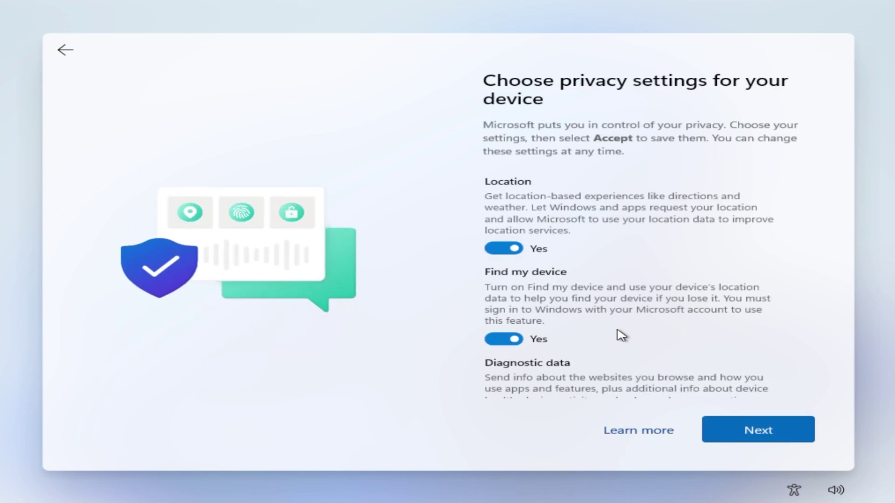
{"action": "left_click", "coordinate": [618, 330]}
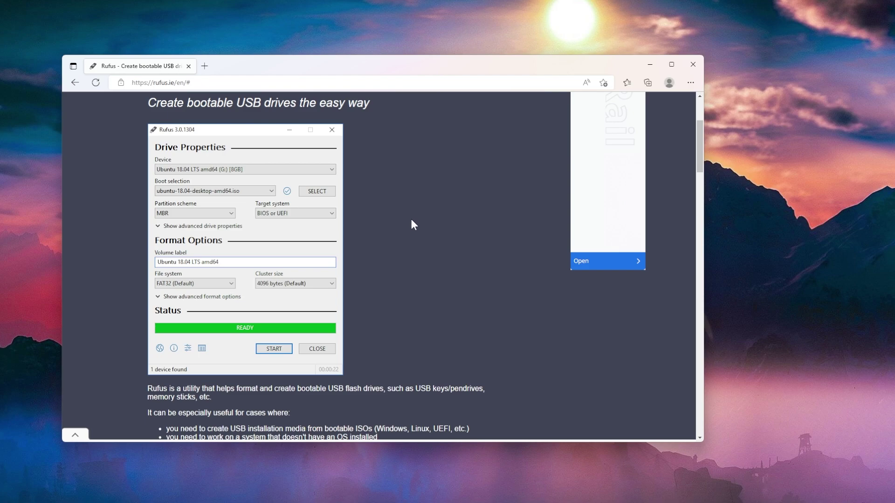
Download Rufus 3.20 from the Download section of rufus.ie.
{"action": "scroll", "coordinate": [405, 227], "scroll_direction": "up", "scroll_amount": 3}
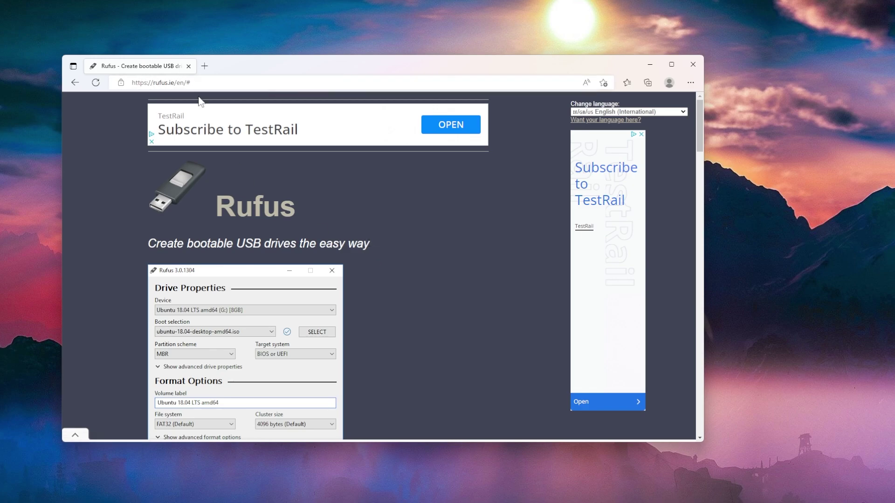
{"action": "scroll", "coordinate": [344, 288], "scroll_direction": "down", "scroll_amount": 12}
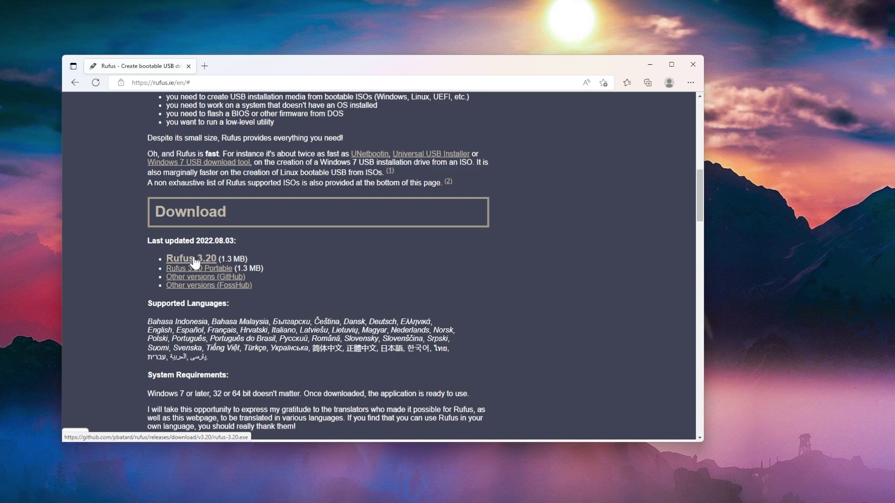
{"action": "left_click", "coordinate": [648, 66]}
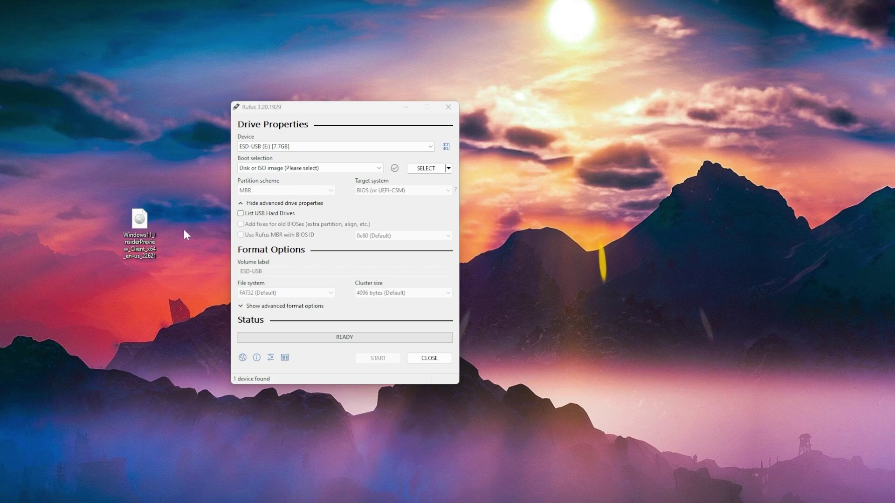
Target ESD-USB (E:) and load Windows11_InsiderPreview_Client_x64_en-us_22621.iso from the Desktop.
{"action": "left_click", "coordinate": [275, 147]}
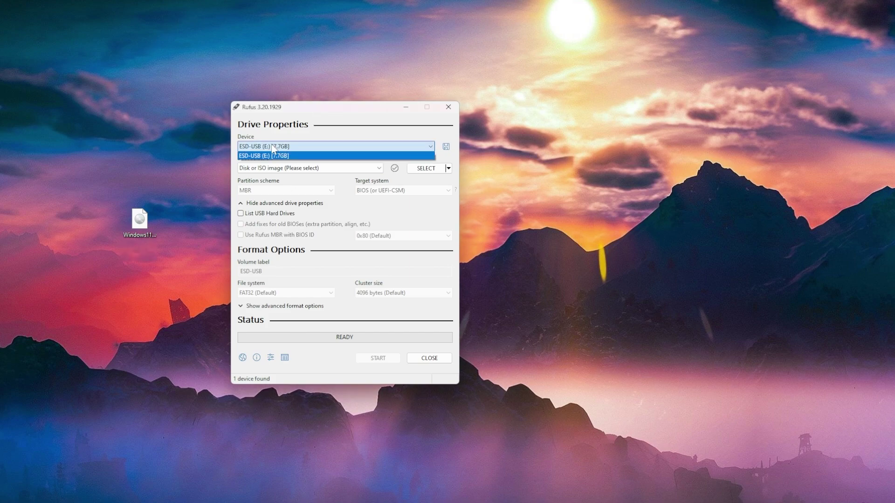
{"action": "left_click", "coordinate": [280, 146]}
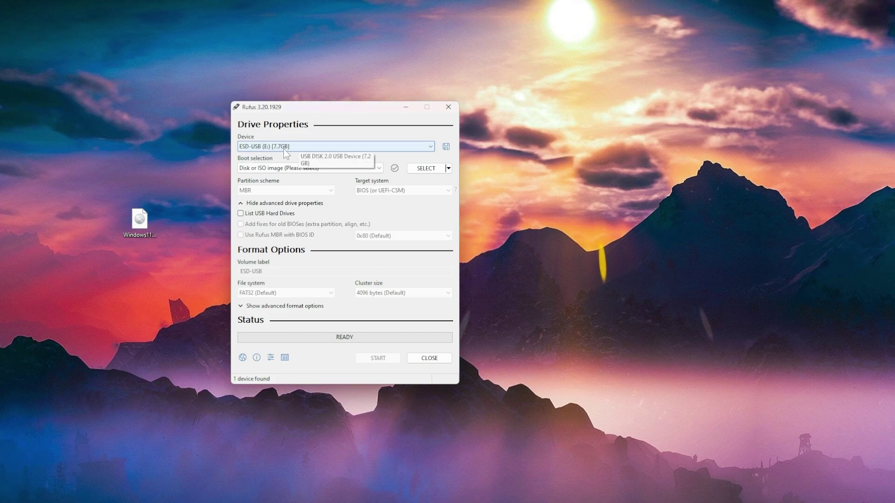
{"action": "left_click", "coordinate": [258, 167]}
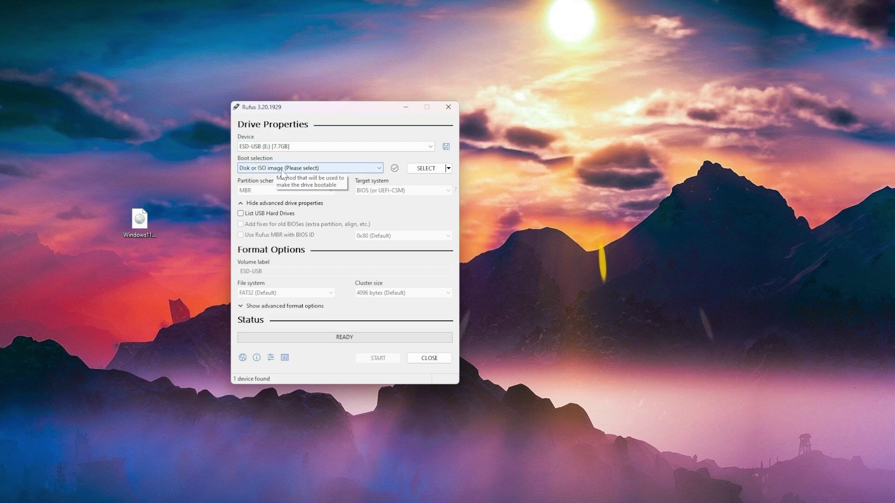
{"action": "left_click", "coordinate": [425, 168]}
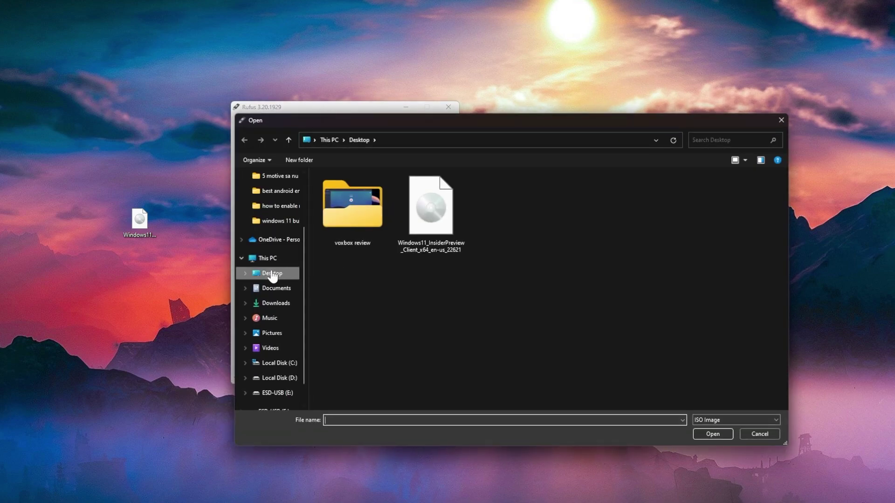
{"action": "left_click", "coordinate": [442, 216]}
{"action": "left_click", "coordinate": [713, 435]}
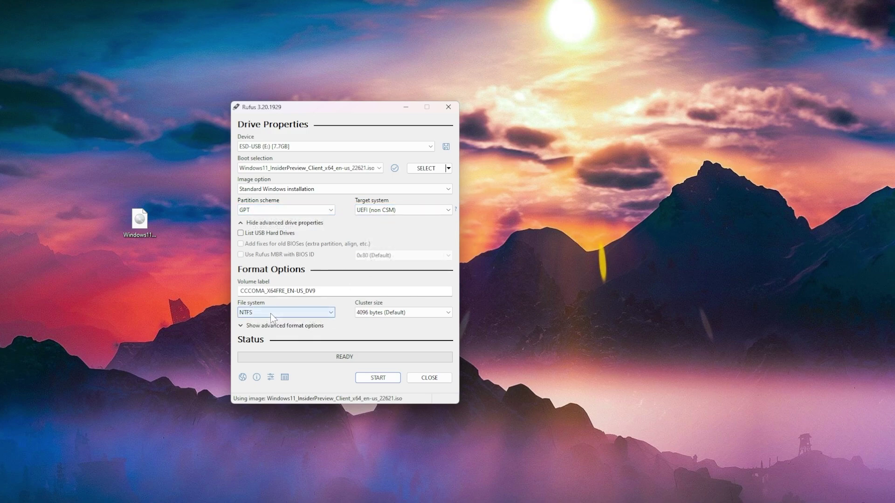
Rename the volume label to 'Windows 11'.
{"action": "left_click", "coordinate": [329, 292]}
{"action": "key", "text": "ctrl+shift+Left"}
{"action": "key", "text": "ctrl+shift+Left"}
{"action": "key", "text": "ctrl+shift+Left"}
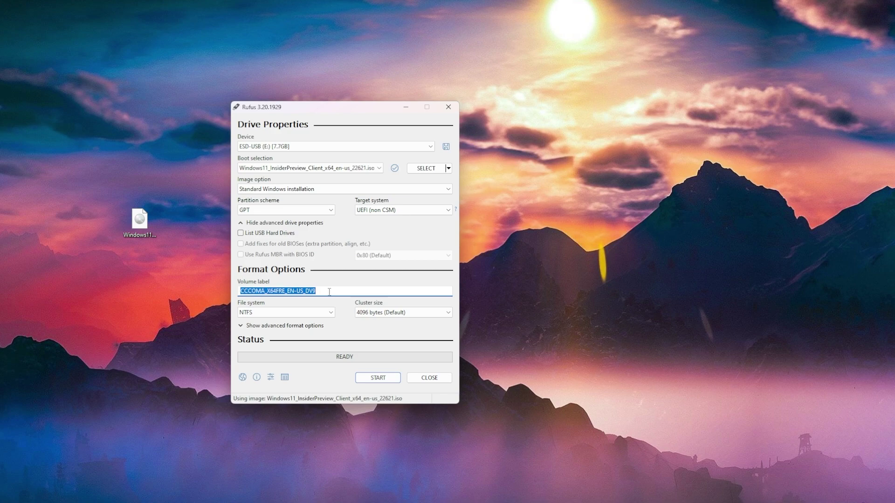
{"action": "type", "text": "Windows 11"}
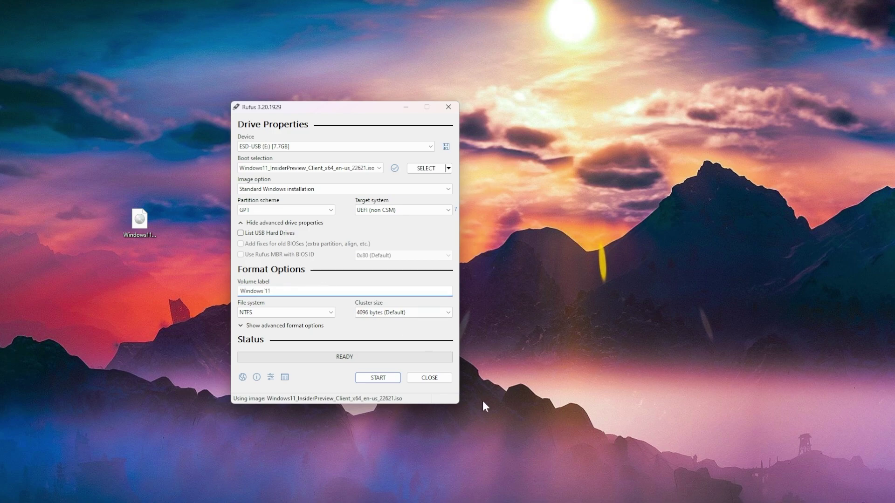
Start the write, keeping the RAM/Secure Boot/TPM and online-account removal options enabled.
{"action": "left_click", "coordinate": [377, 378]}
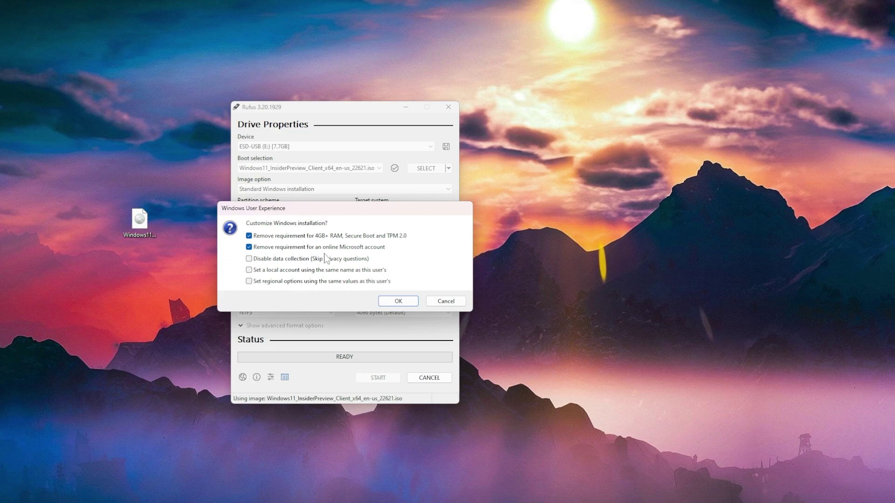
{"action": "left_click", "coordinate": [395, 302]}
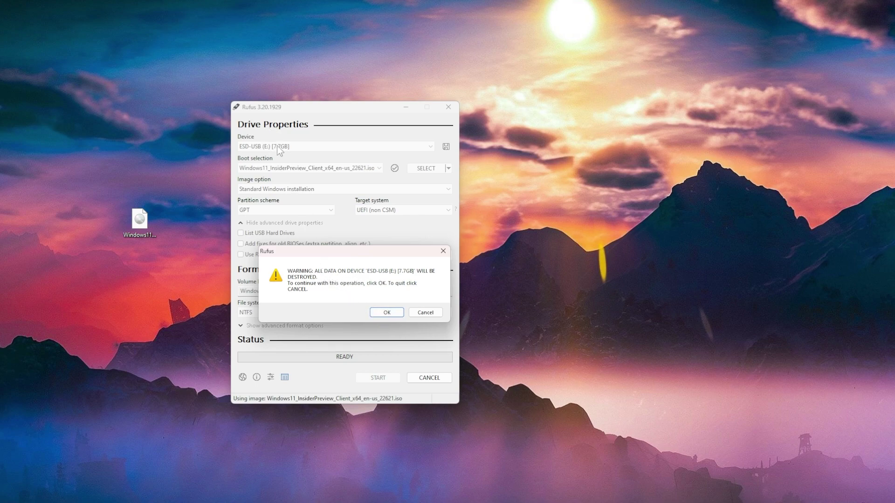
Accept the warning that all data on ESD-USB (E:) will be destroyed.
{"action": "left_click", "coordinate": [386, 313]}
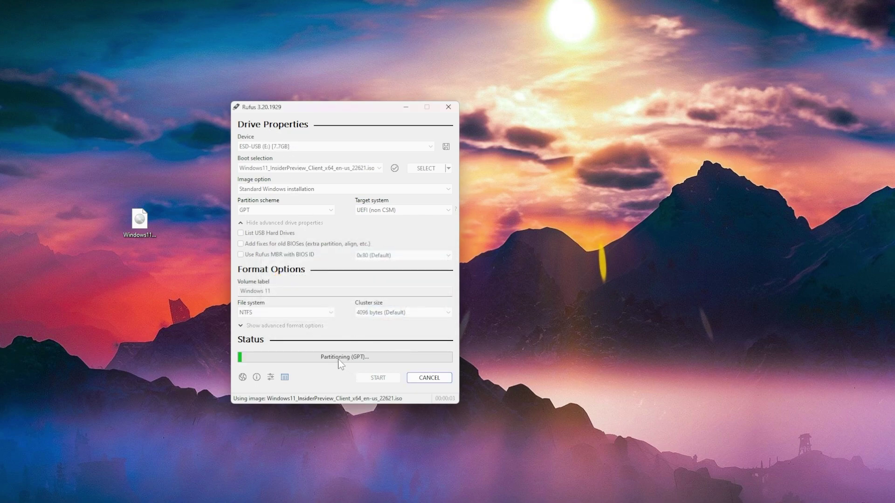